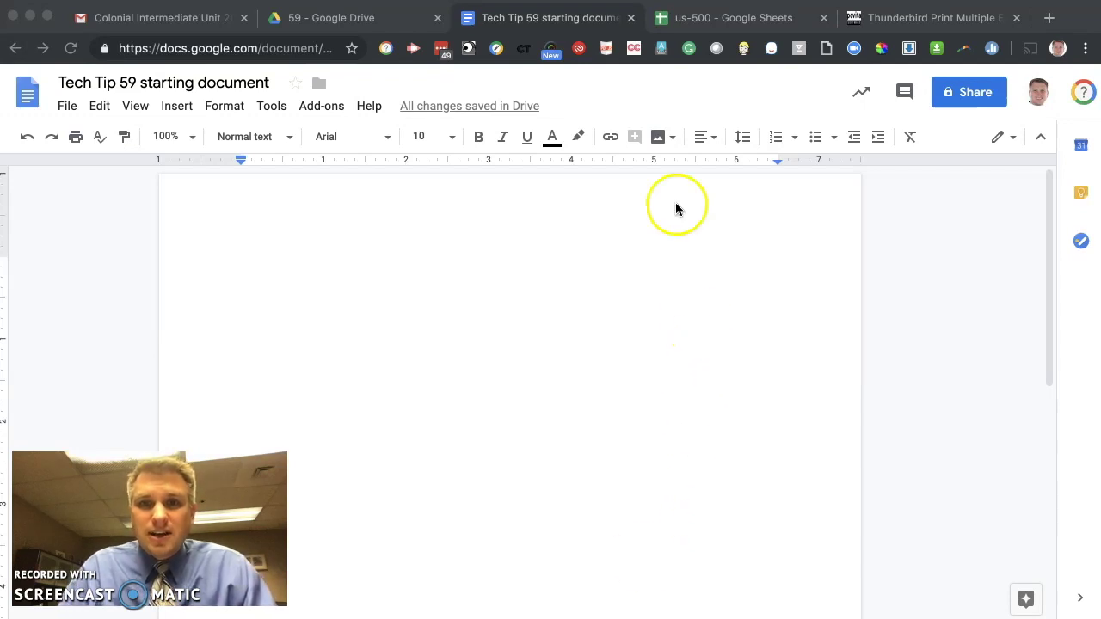
- Switch to the us-500 address spreadsheet tab
left_click(696, 20)
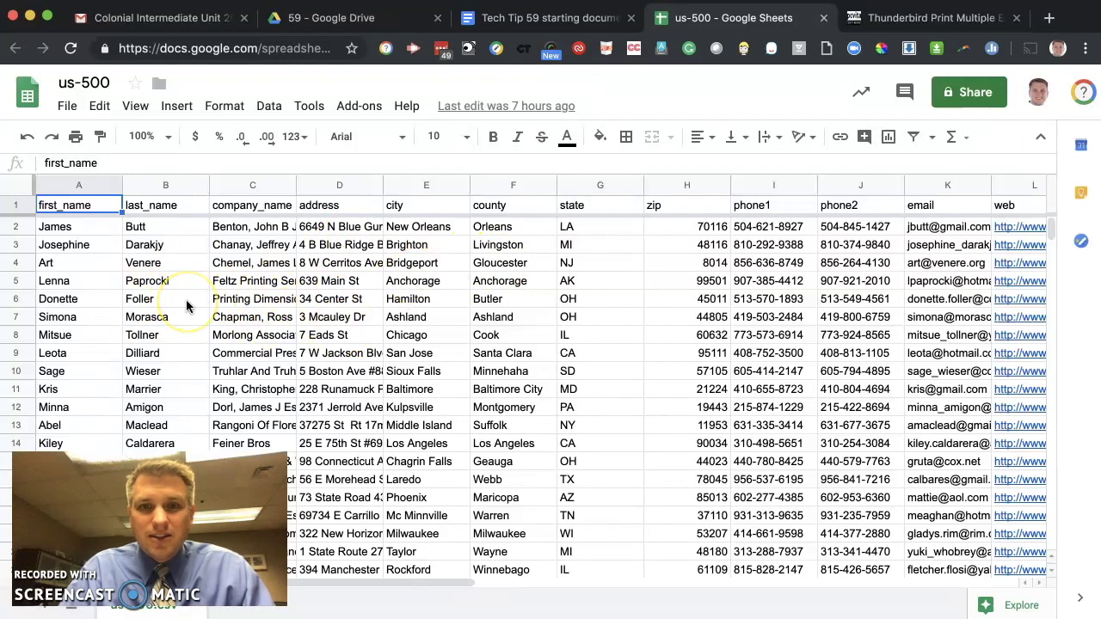
- Return to the starting document and begin a new Avery Label Merge
key("ctrl+shift+Tab")
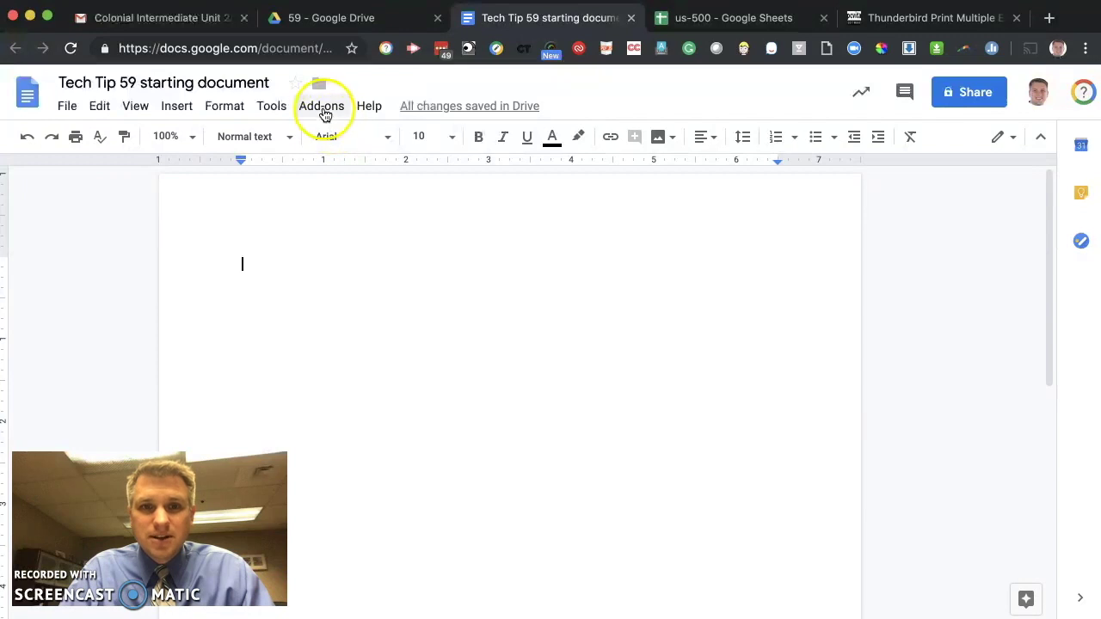
left_click(324, 107)
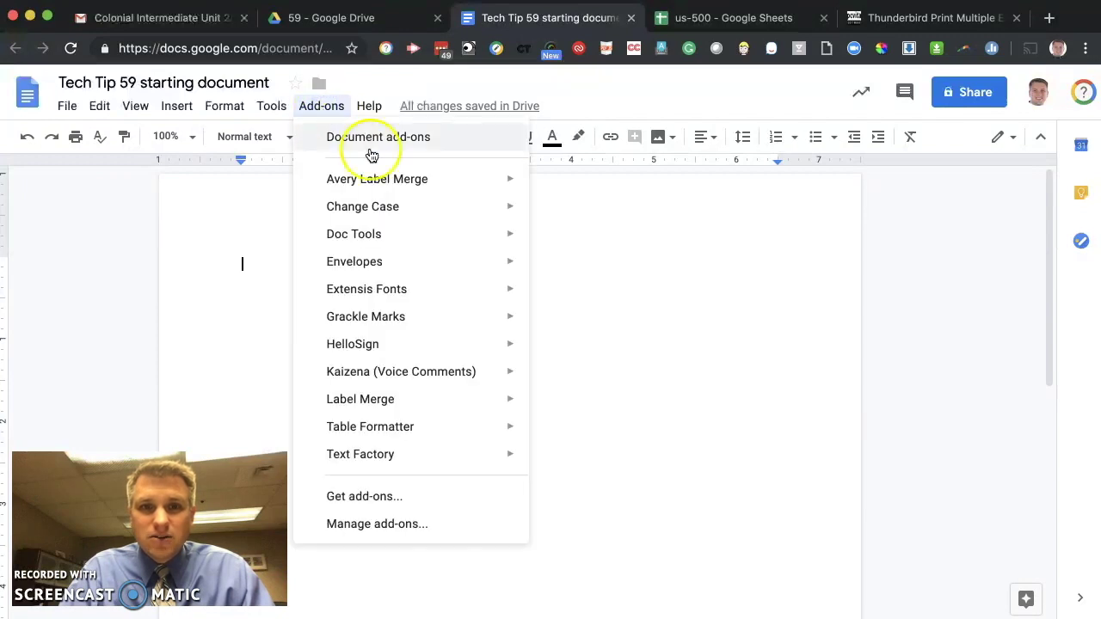
mouse_move(435, 183)
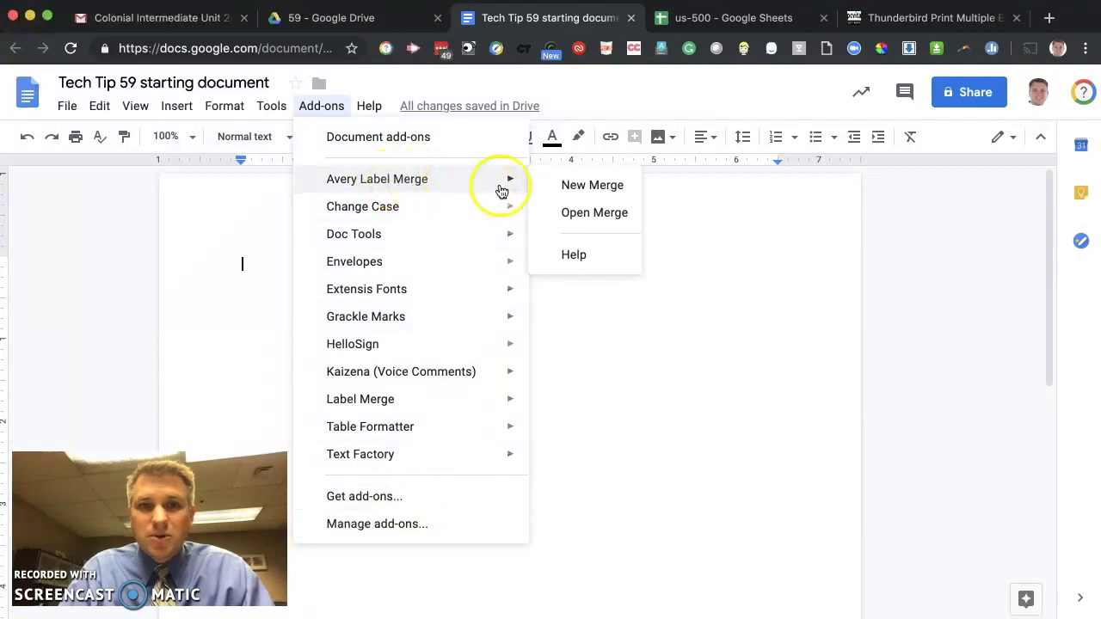
left_click(576, 189)
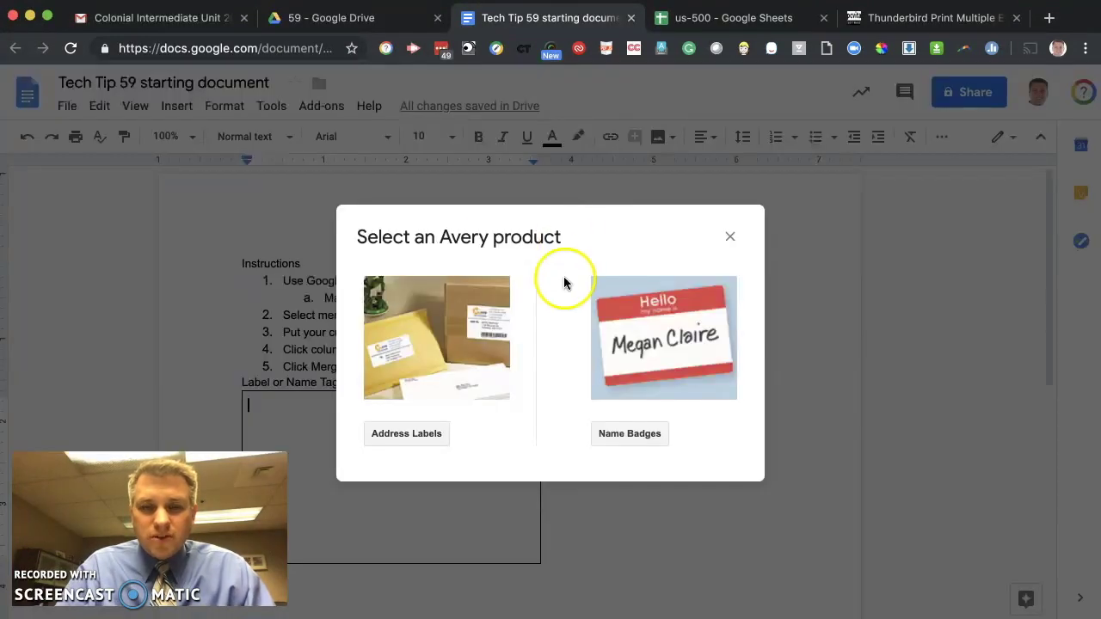
- Choose Address Labels, Avery 5160 with 30 labels per sheet
left_click(402, 433)
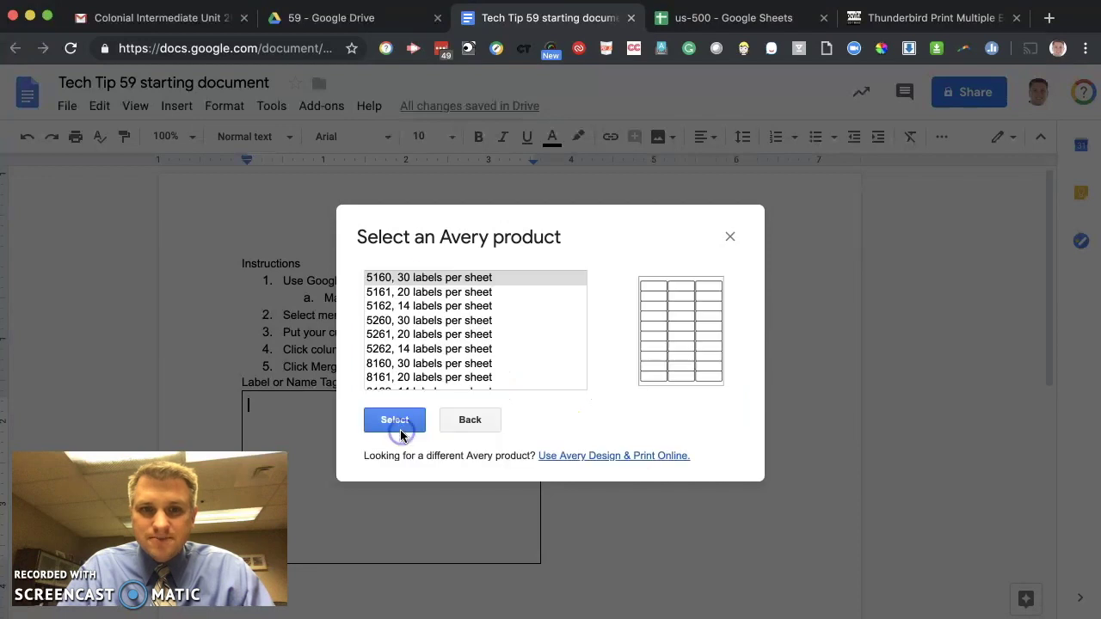
left_click(405, 293)
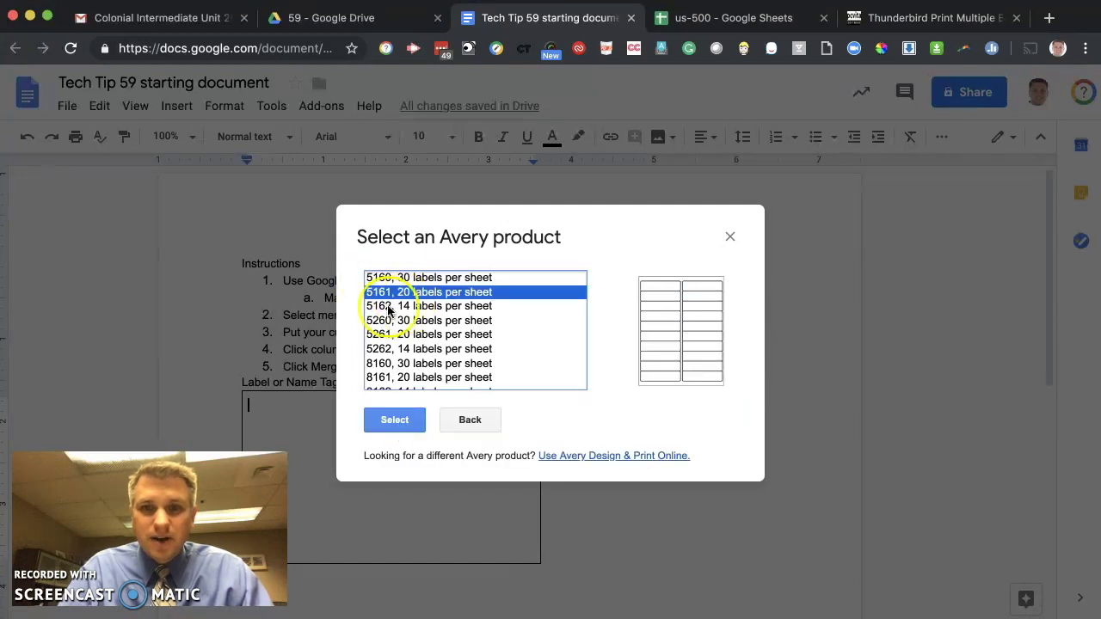
left_click(379, 279)
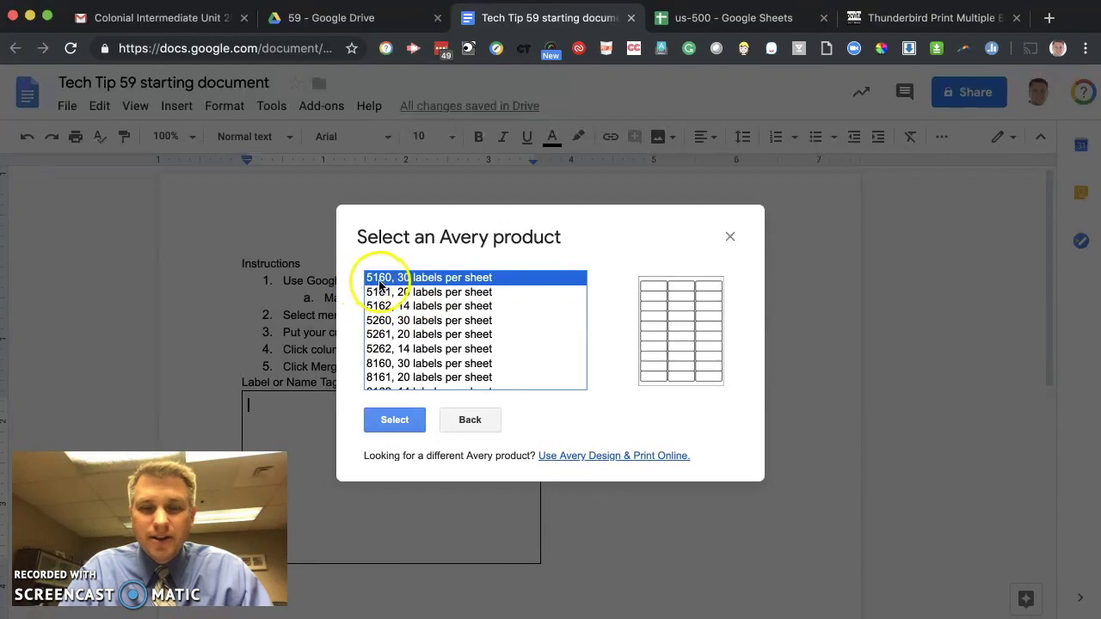
left_click(398, 423)
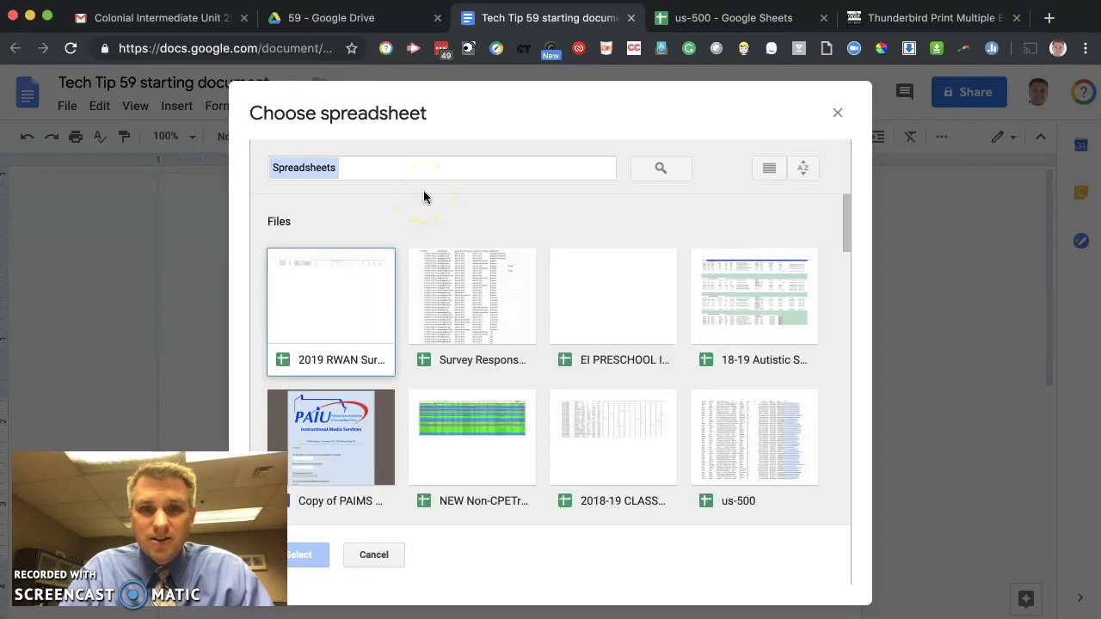
- Select the us-500 spreadsheet as the merge data source
left_click(720, 423)
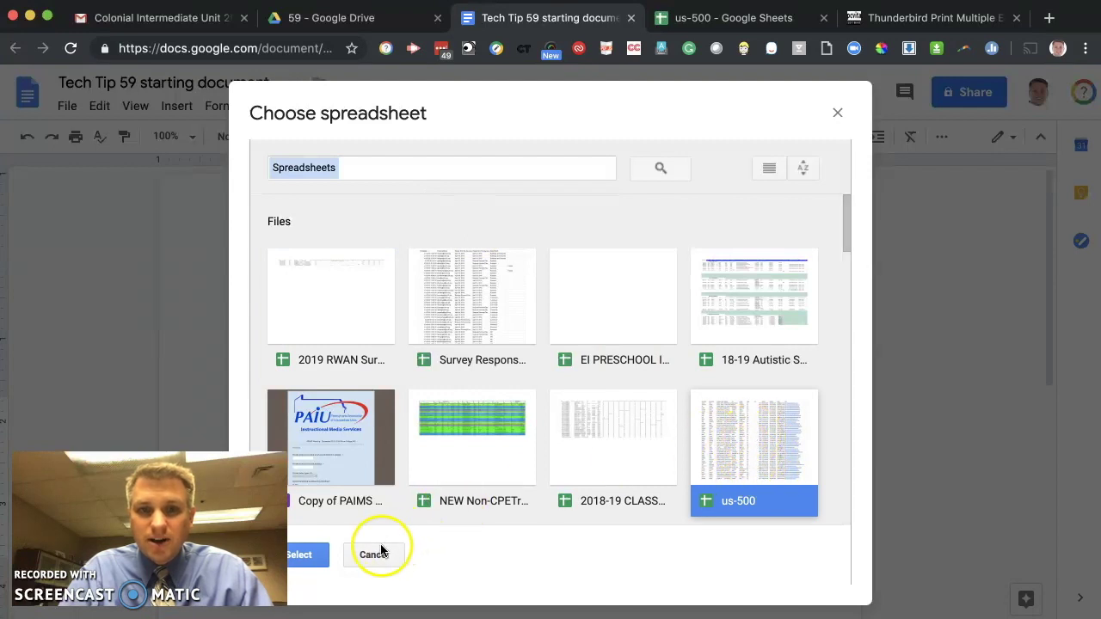
left_click(315, 559)
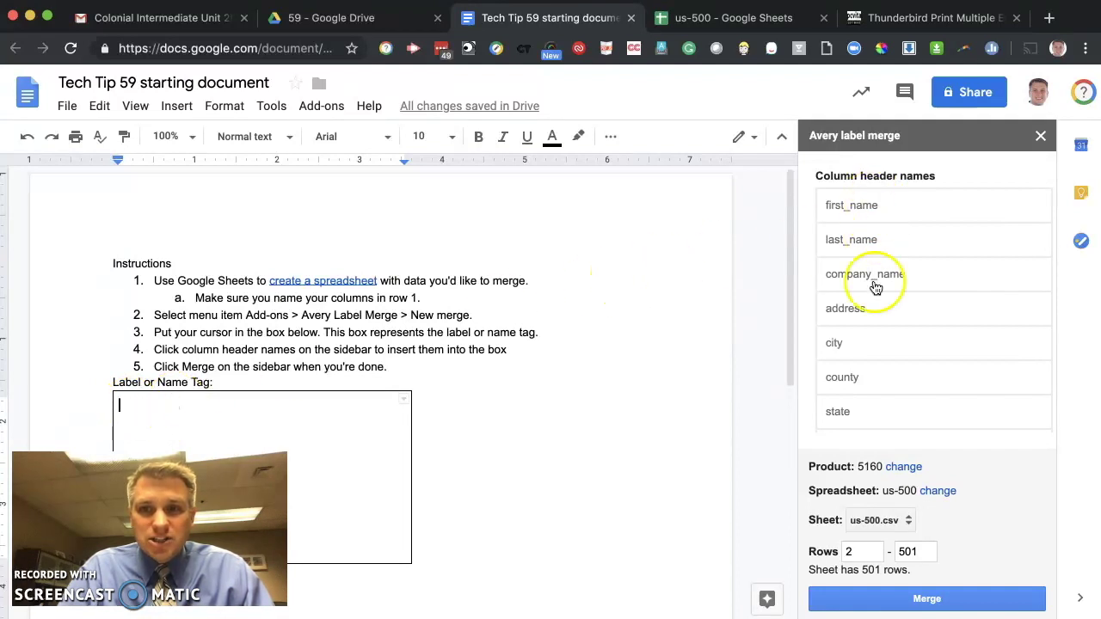
- Fill the label with first_name last_name, address, then city state zip on three lines
left_click(867, 213)
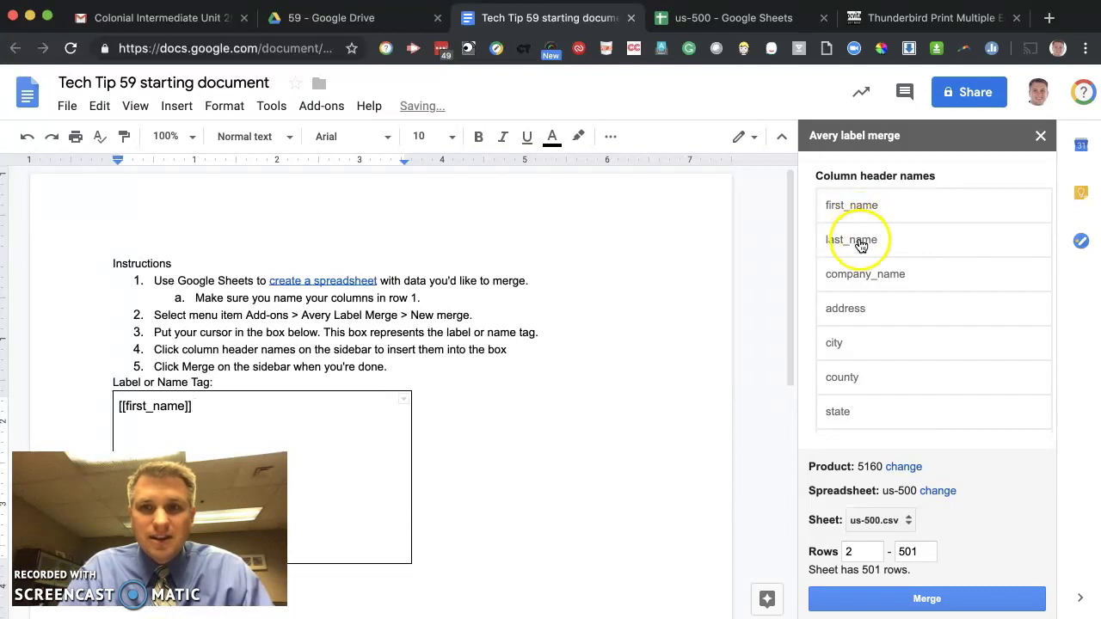
left_click(861, 243)
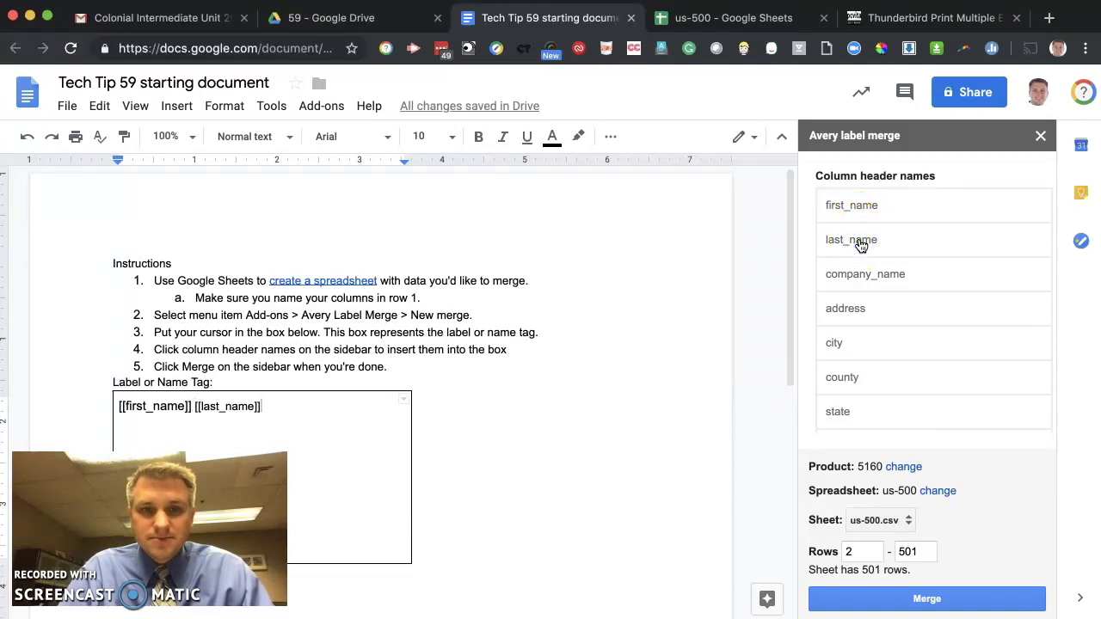
key("Return")
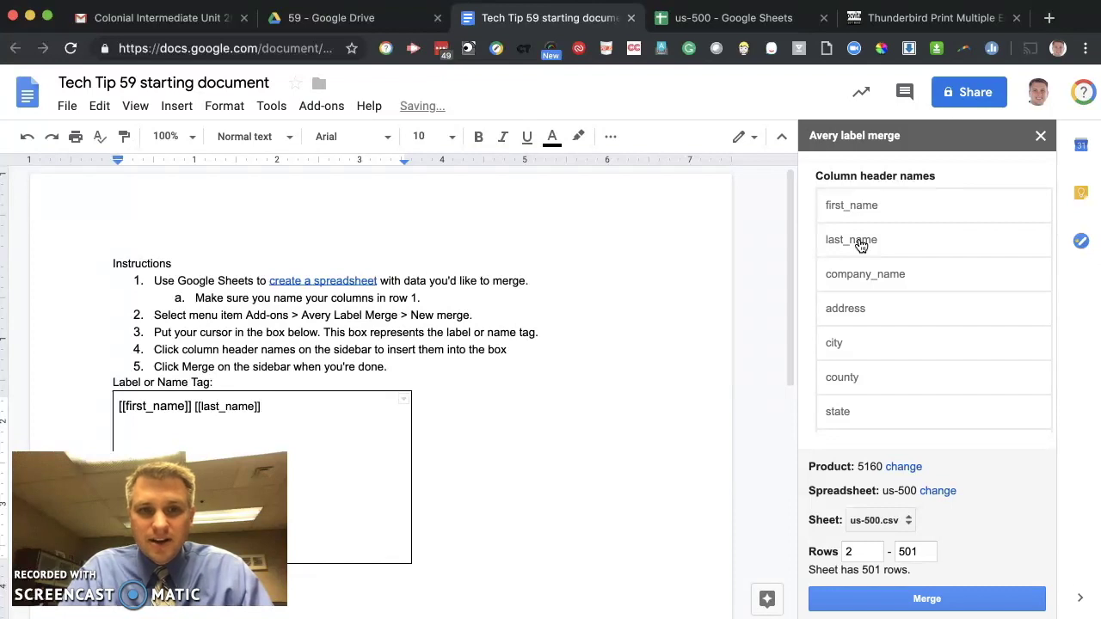
left_click(841, 313)
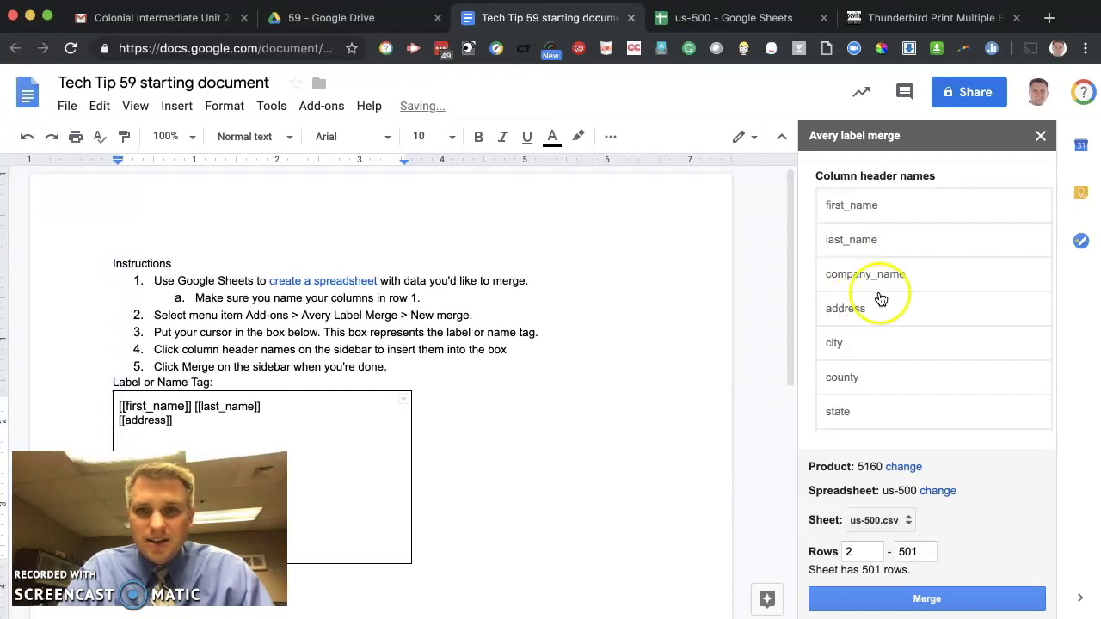
left_click(846, 346)
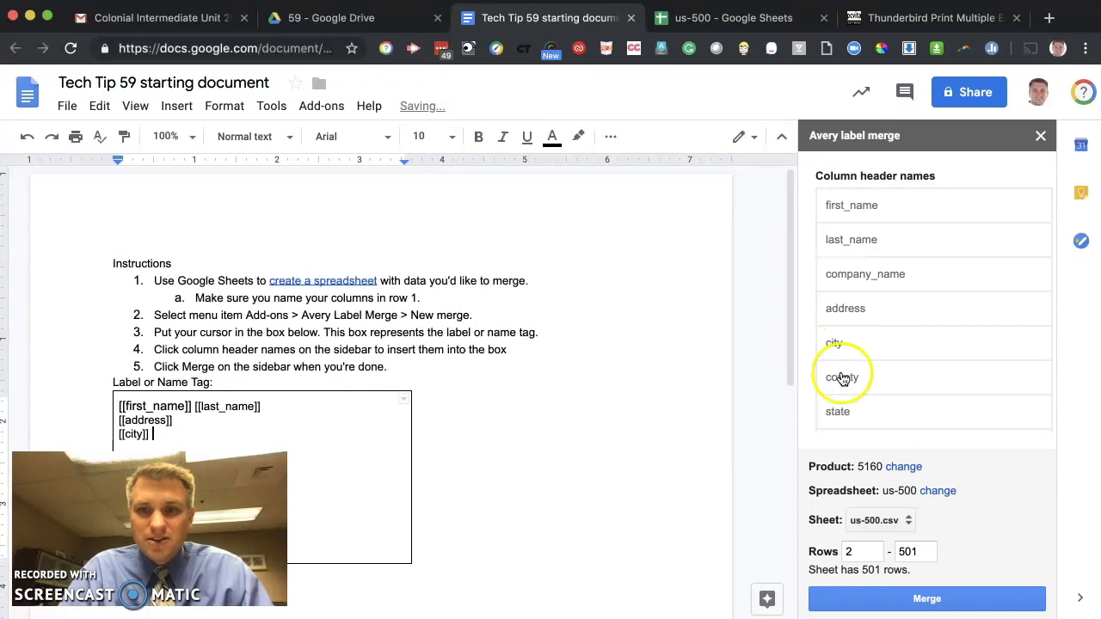
left_click(840, 415)
scroll(843, 417, "down", 3)
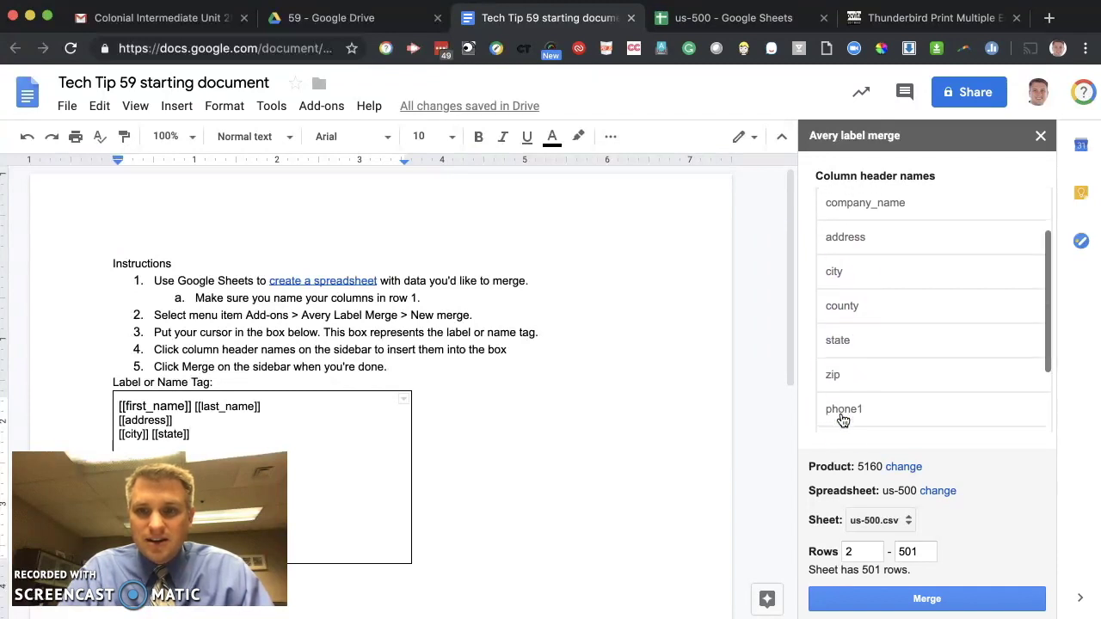
left_click(840, 361)
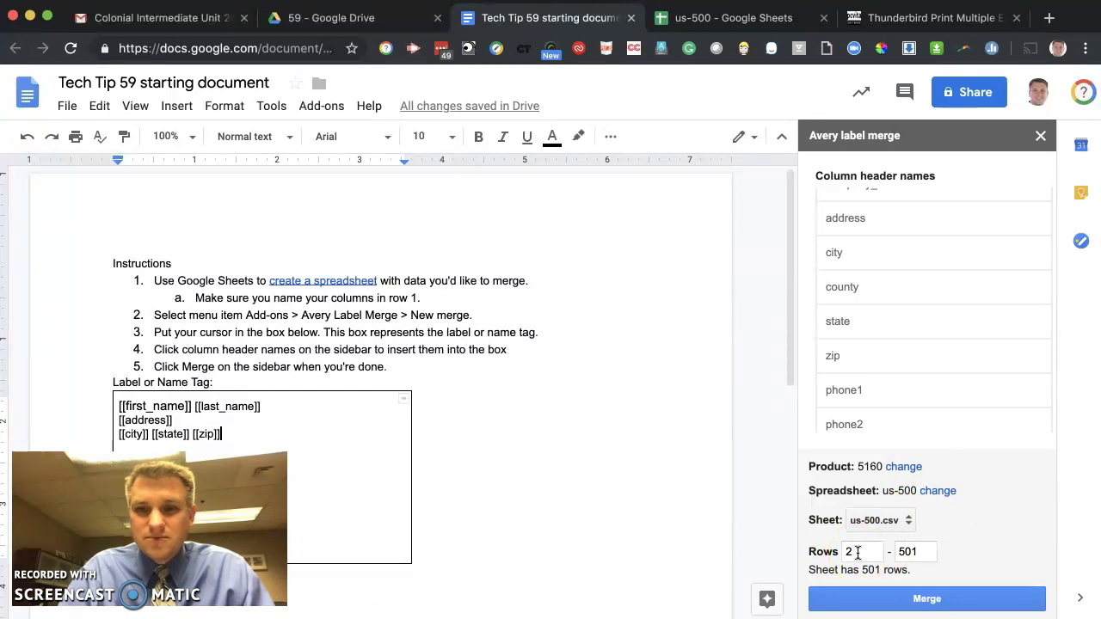
- Keep the merge range at rows 2 to 501 and run the merge
left_click(858, 553)
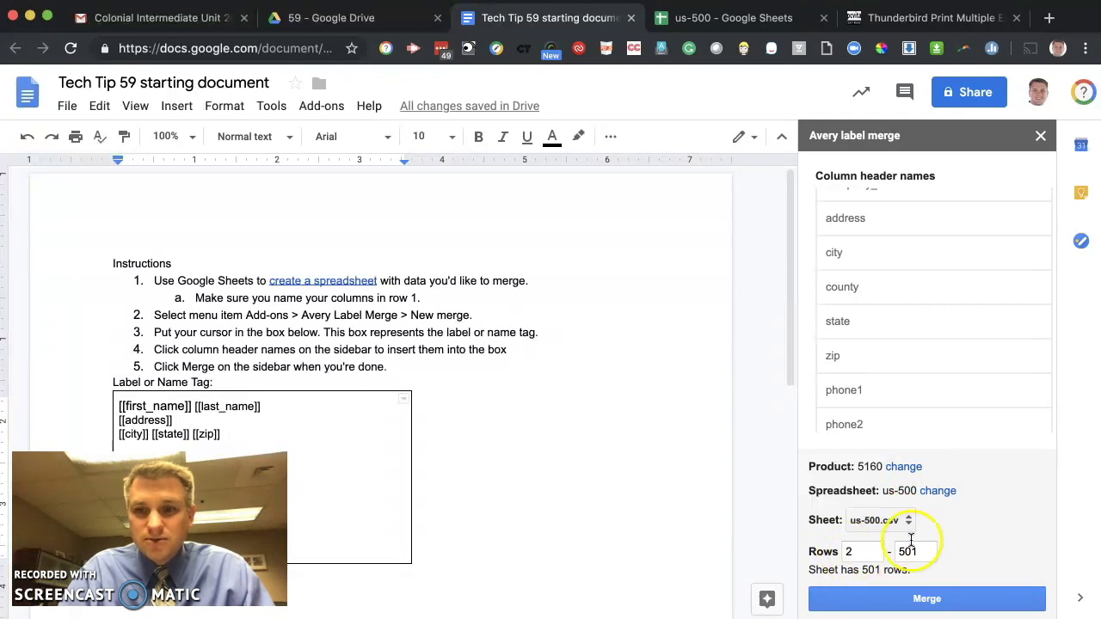
left_click(862, 555)
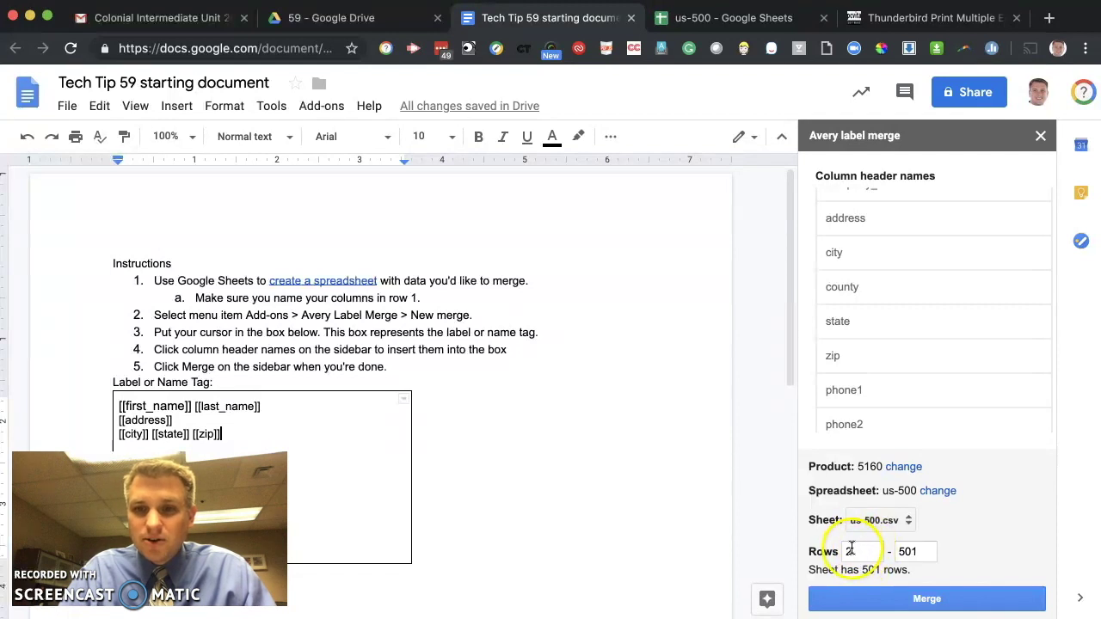
left_click(929, 551)
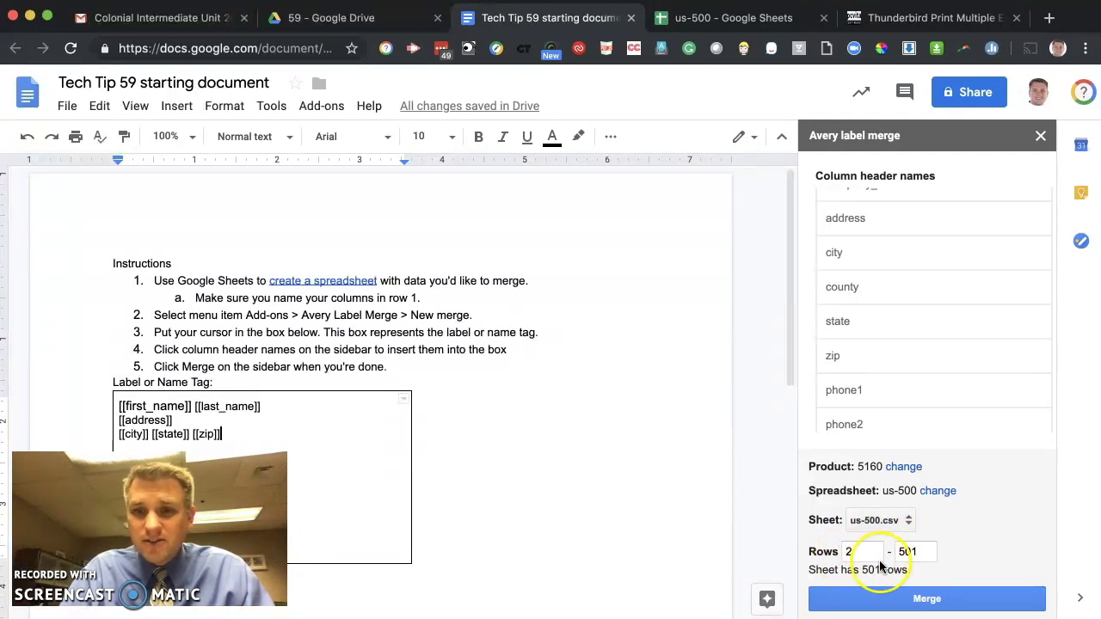
left_click(913, 602)
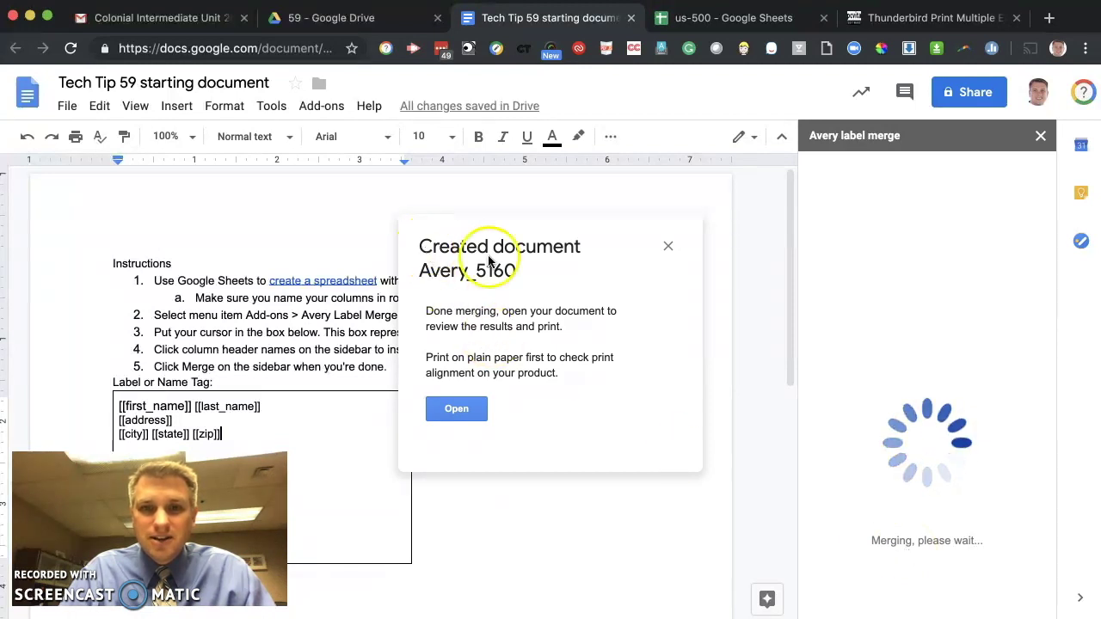
- Open the Avery_5160 document and scroll through its merged label pages
left_click(465, 415)
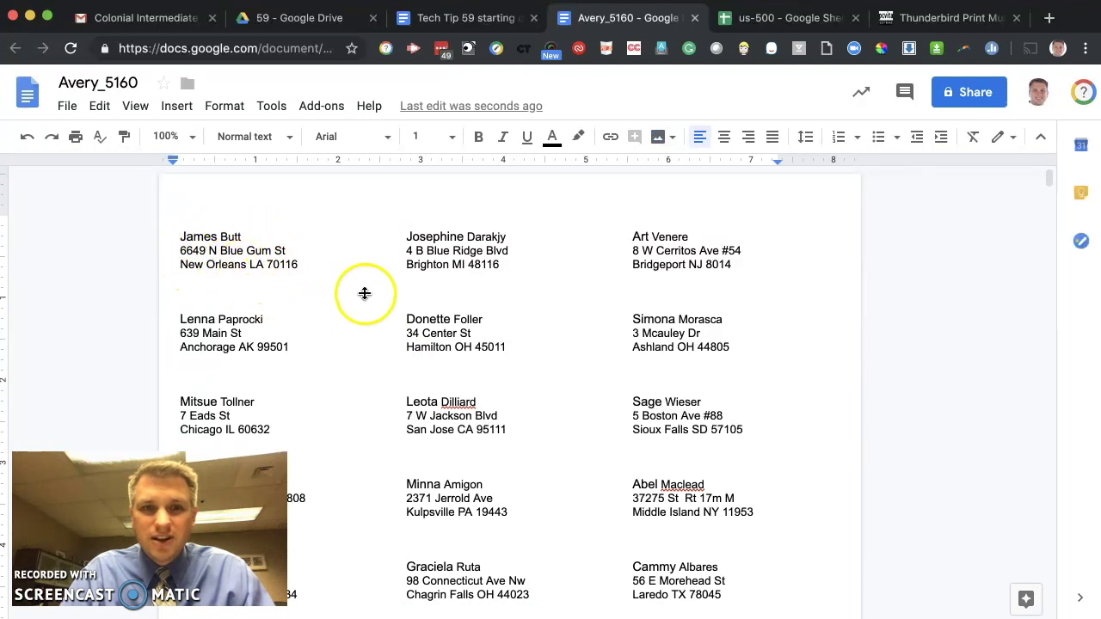
scroll(691, 484, "down", 20)
scroll(691, 481, "down", 20)
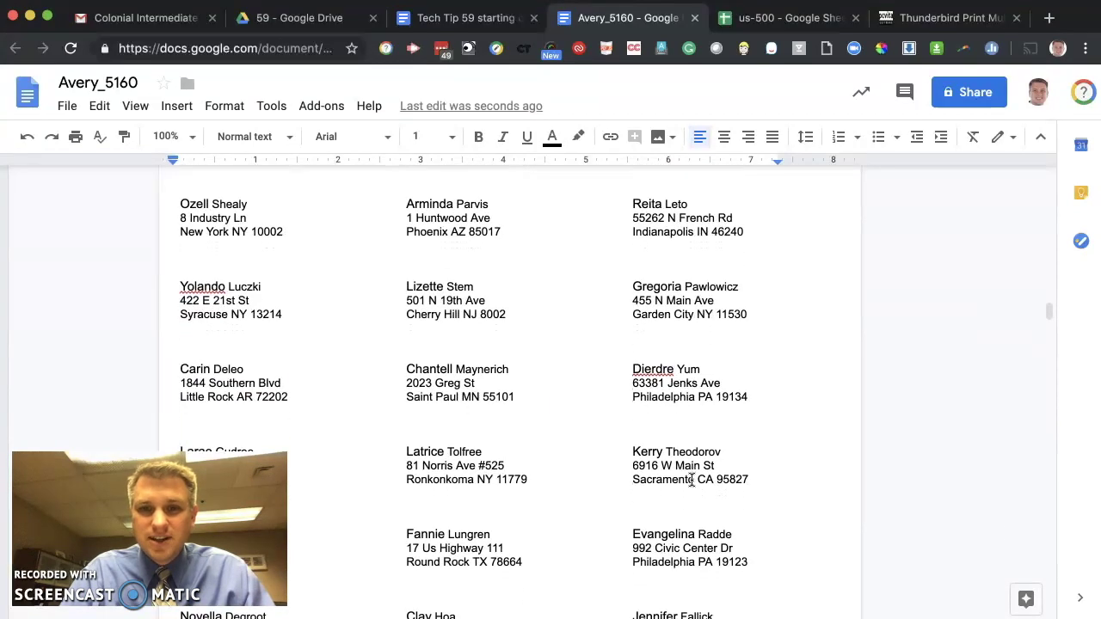
scroll(691, 480, "up", 20)
left_click(211, 267)
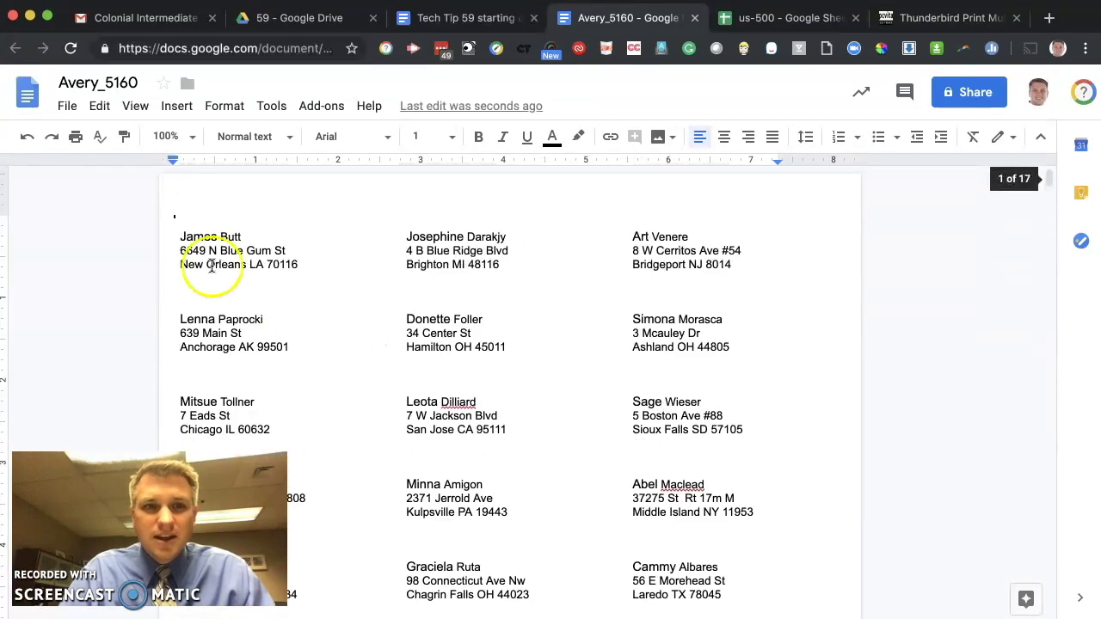
- Print Avery_5160 and review More settings: Letter paper, default margins, scale 100
left_click(76, 137)
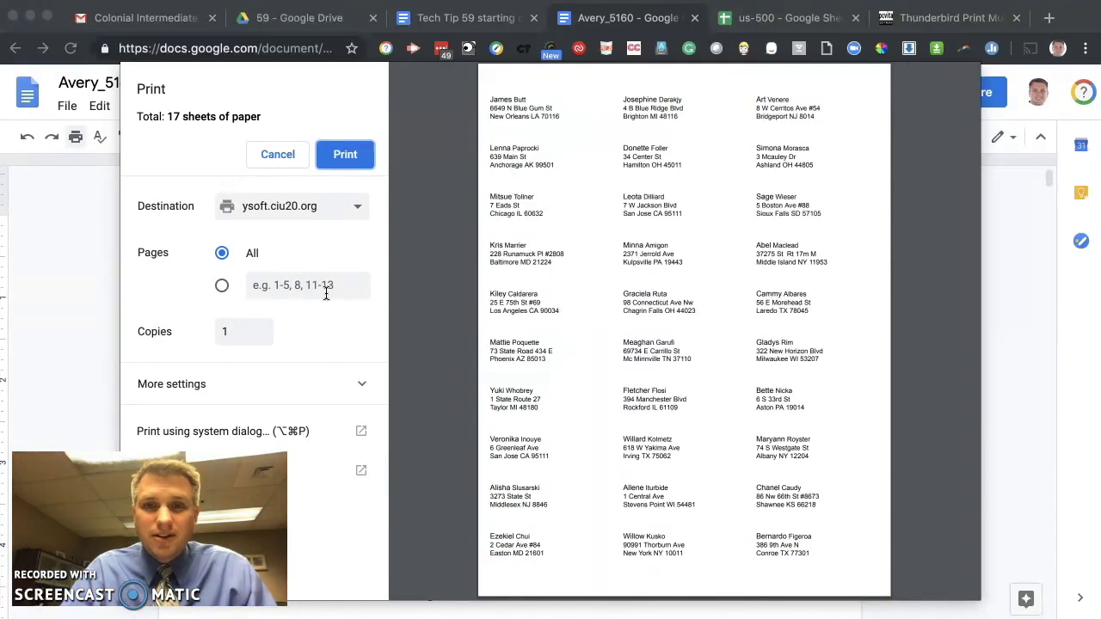
left_click(364, 388)
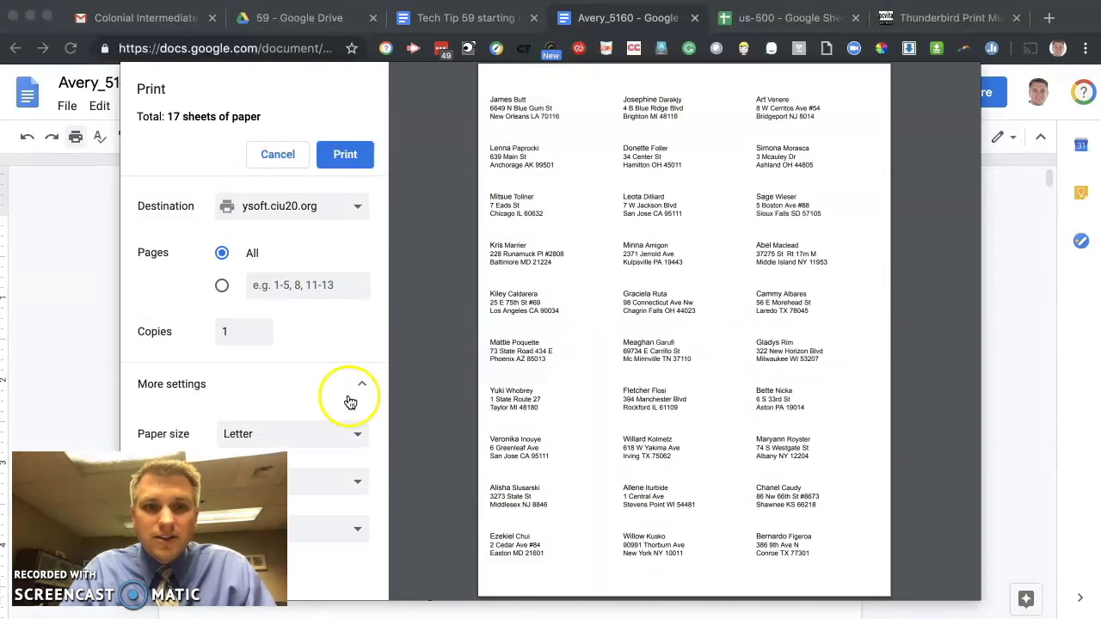
scroll(336, 403, "down", 2)
scroll(336, 404, "down", 2)
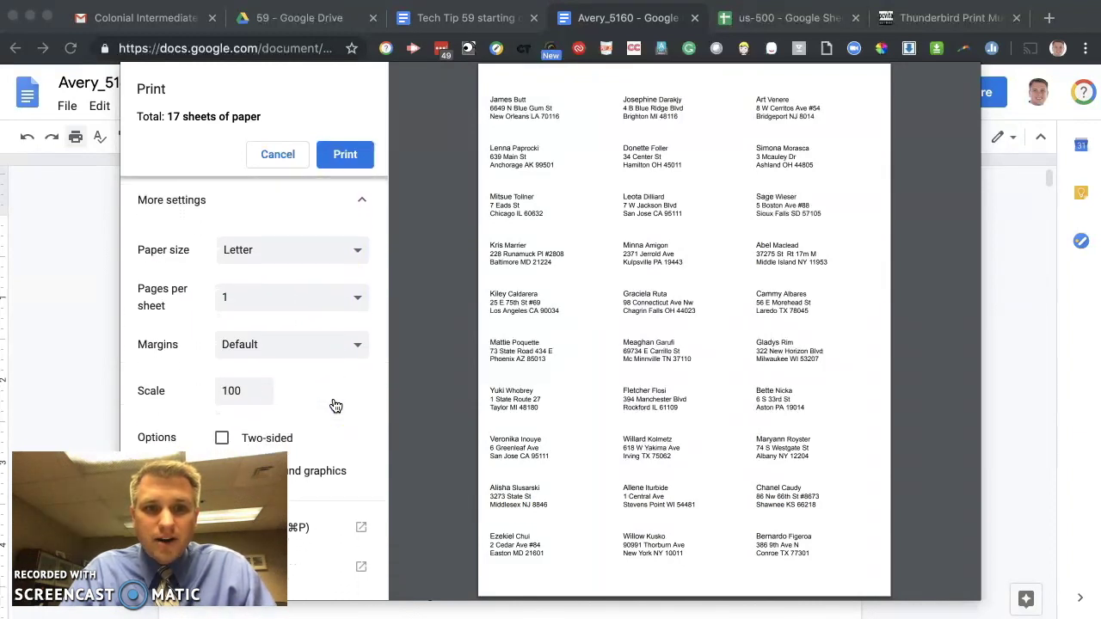